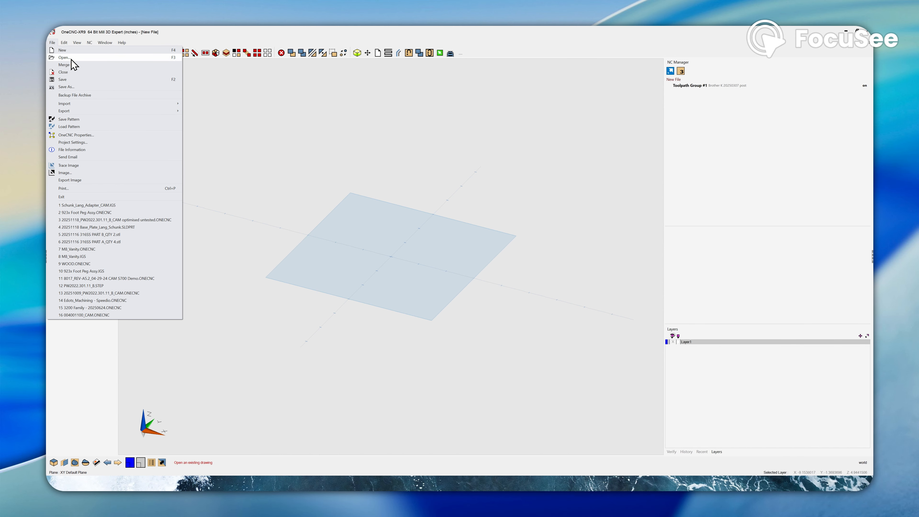
Step: Open the recent file Schunk_Lang_Adapter_CAM.IGS, importing it with the Read Surfaces and Solids (Recommended) option
left_click(112, 205)
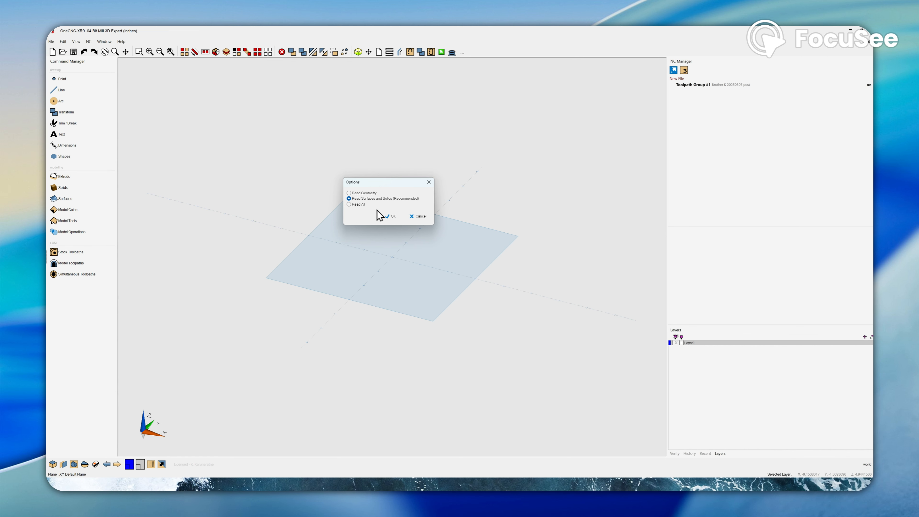
left_click(394, 211)
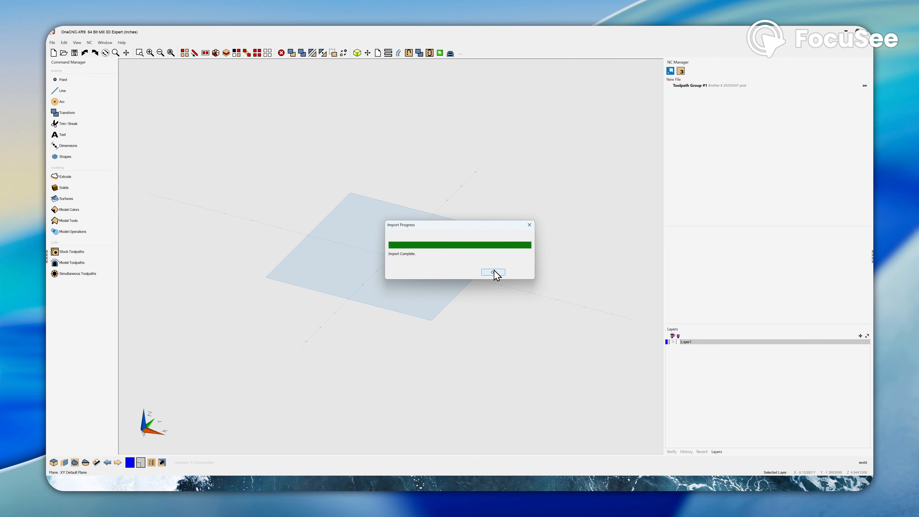
left_click(494, 272)
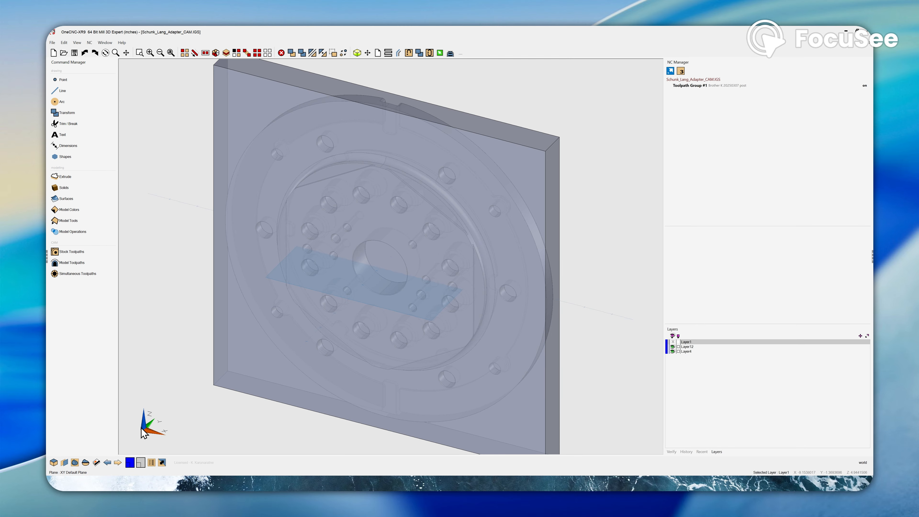
left_click(142, 428)
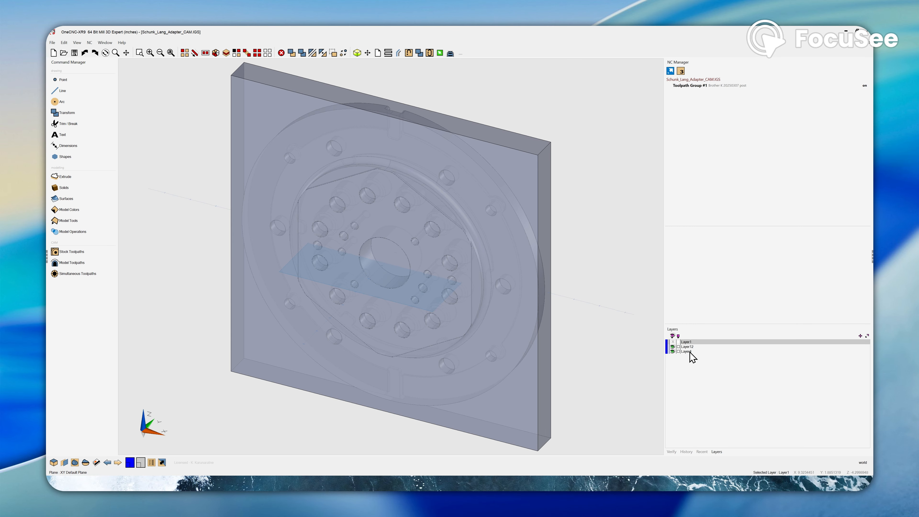
Step: Display only Layer12, which holds the rectangular block, and rename that layer Op1 Stock
left_click(673, 349)
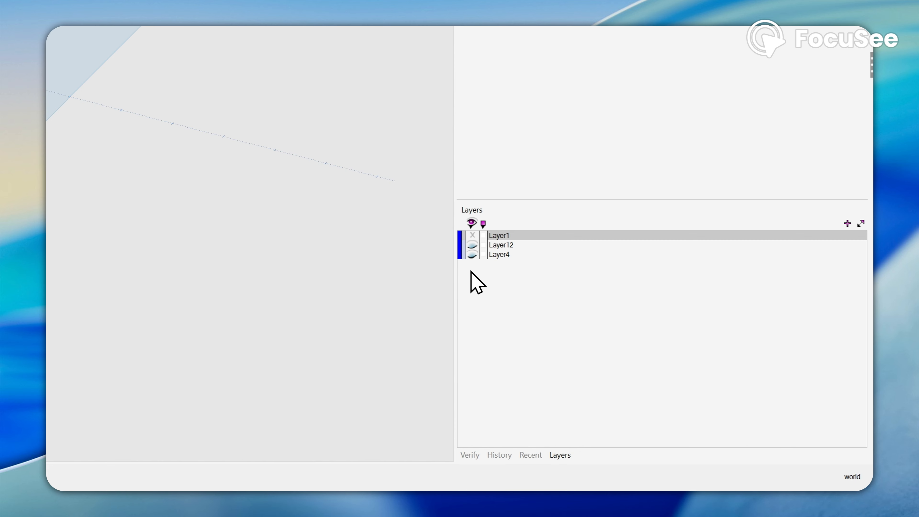
left_click(471, 246)
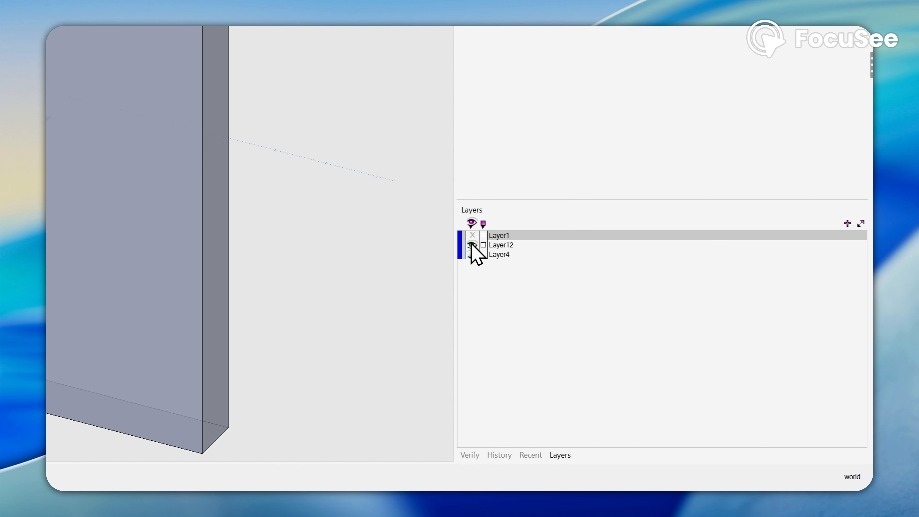
left_click(512, 246)
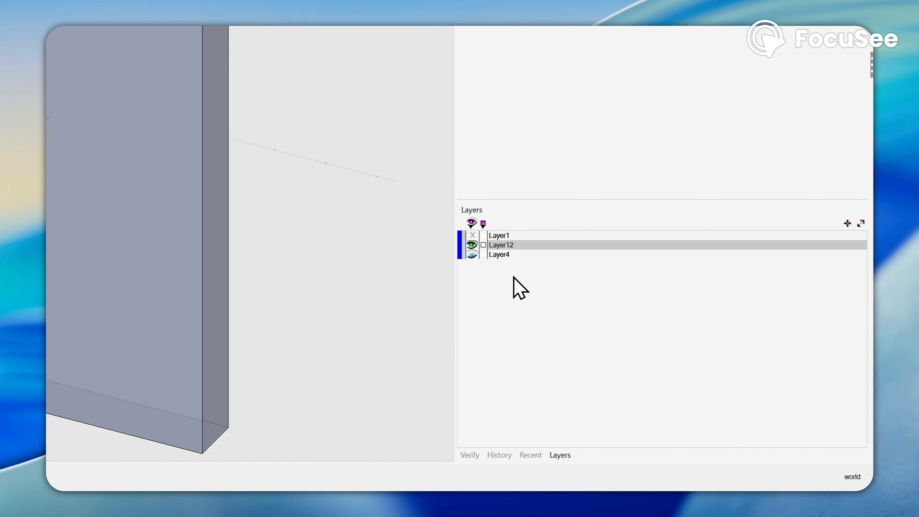
key("shift+o")
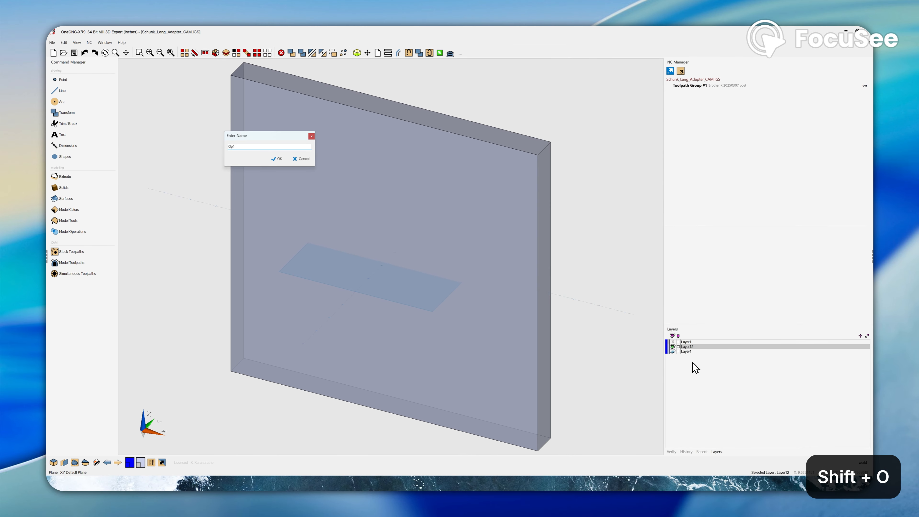
type("Stock")
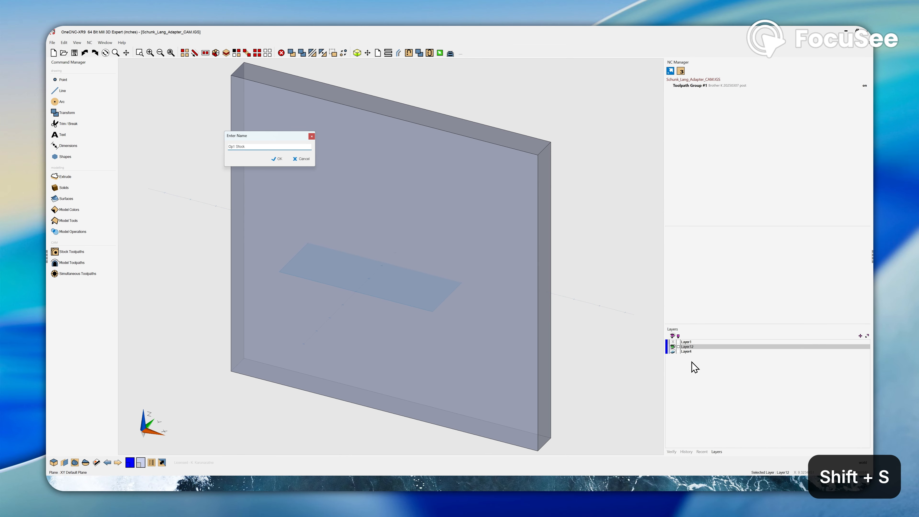
left_click(277, 159)
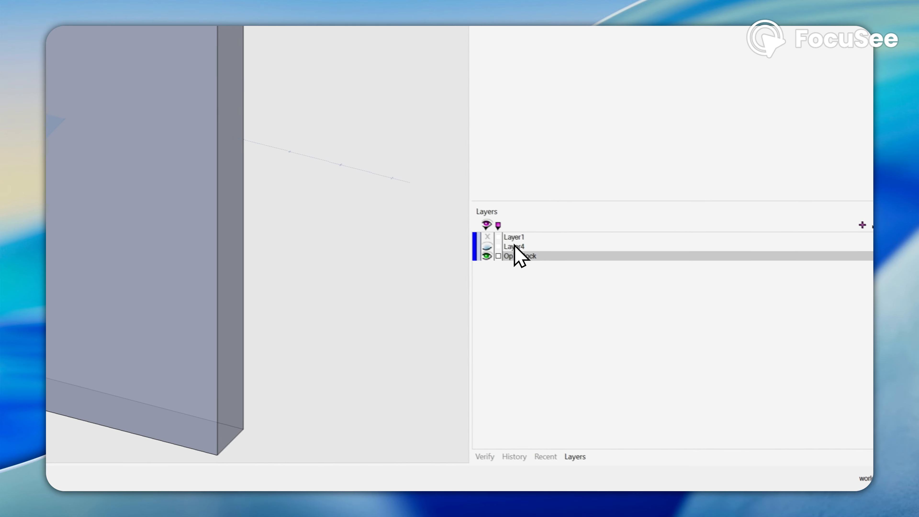
Step: Check the round flange on Layer4 with the stock hidden, and rename that layer Op1 Part
left_click(601, 296)
left_click(601, 287)
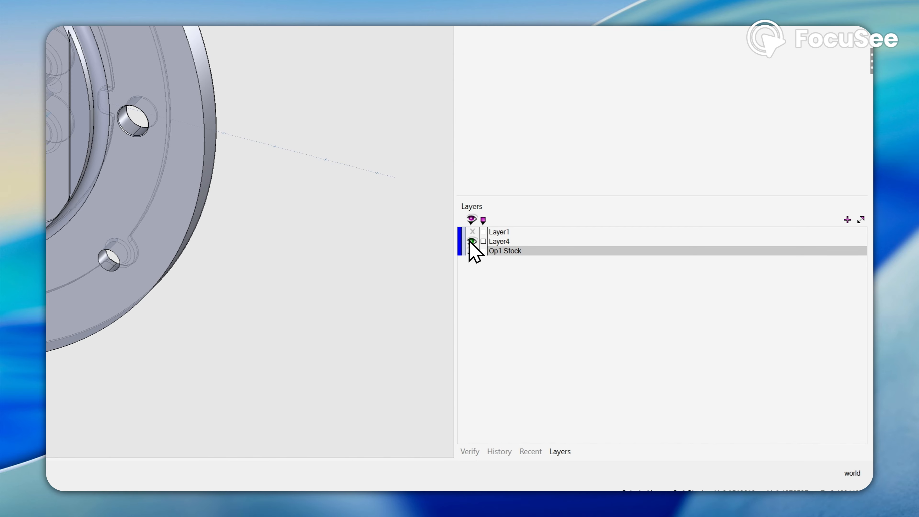
left_click(471, 241)
left_click(493, 242)
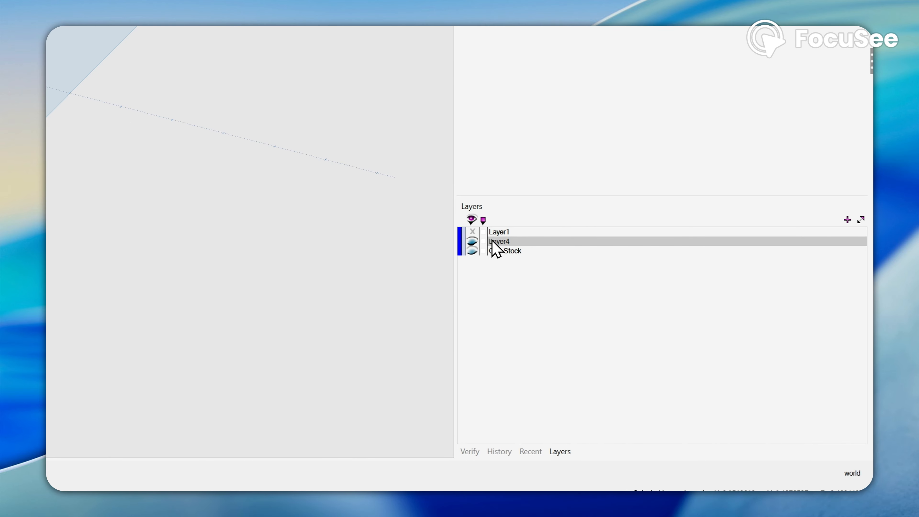
double_click(492, 241)
type("Op1 S")
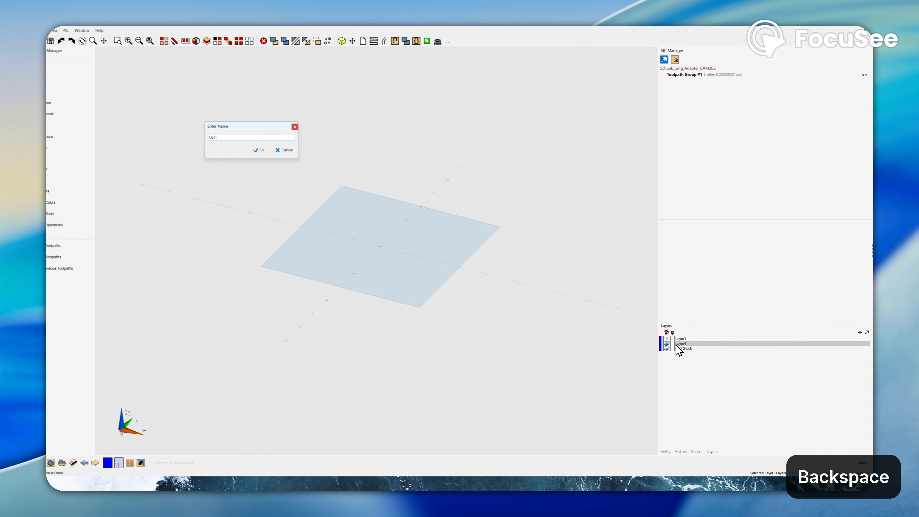
key("BackSpace")
type("Part")
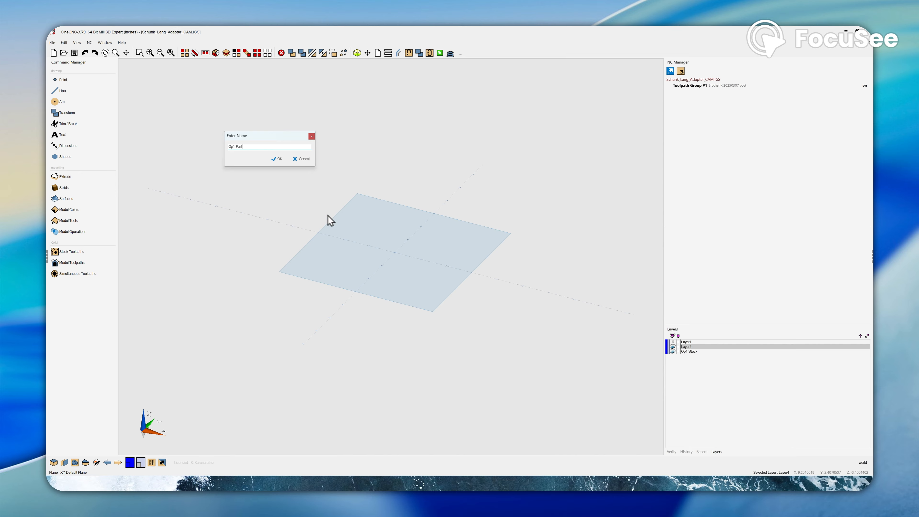
left_click(278, 159)
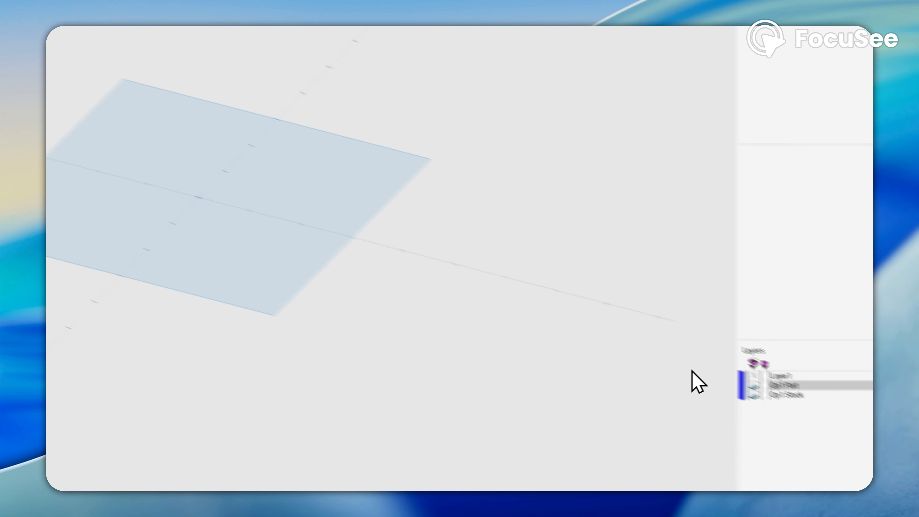
Step: Show the Op1 Part and Op1 Stock layers together in the isometric view
left_click(753, 386)
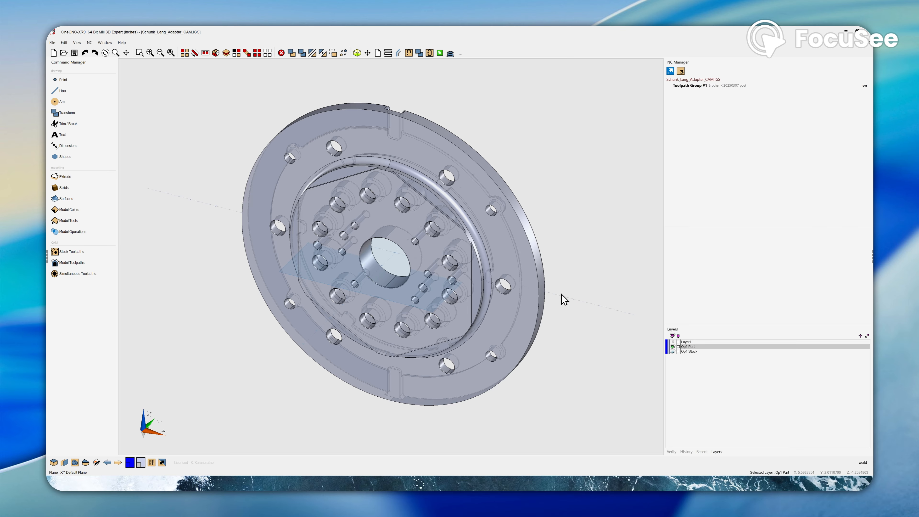
middle_click_drag(540, 305, 580, 273)
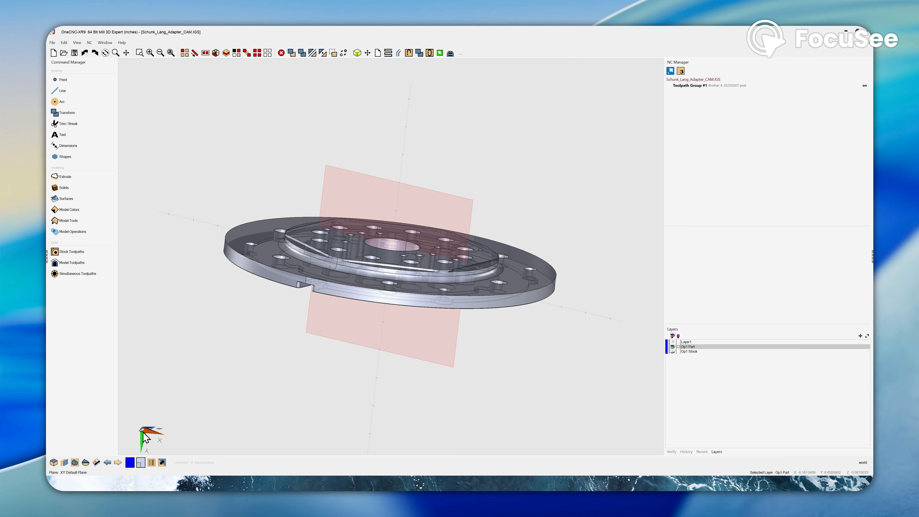
right_click(226, 386)
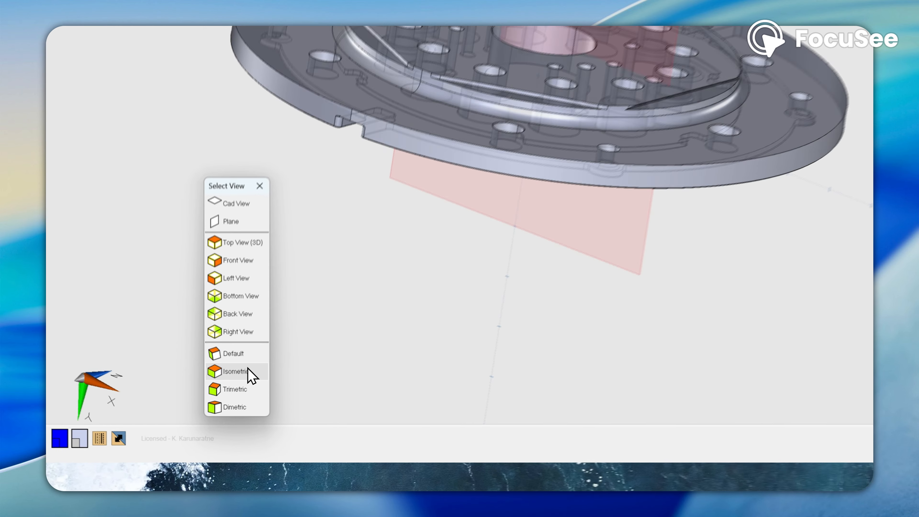
left_click(232, 426)
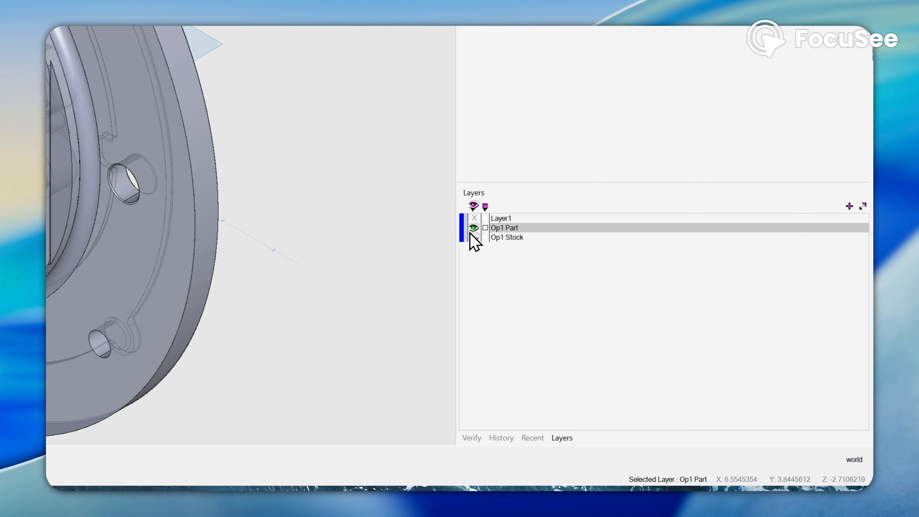
left_click(473, 236)
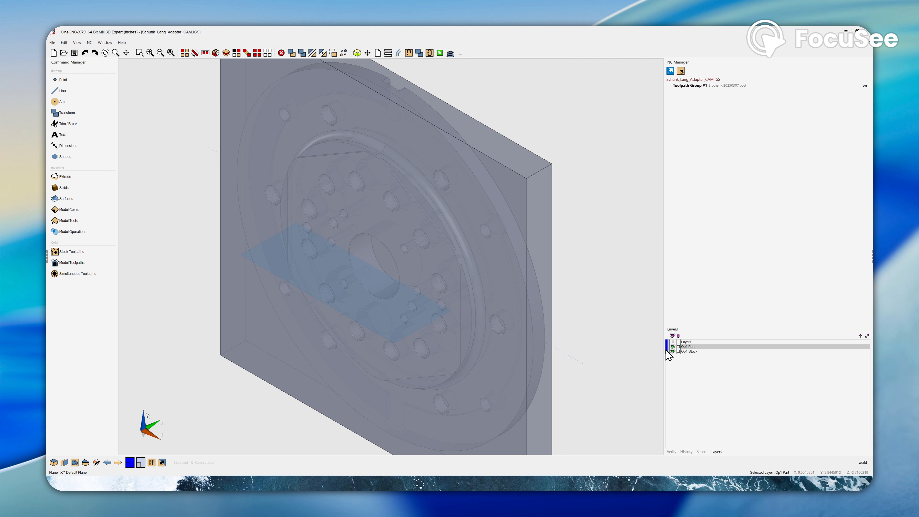
left_click(678, 346)
left_click(678, 352)
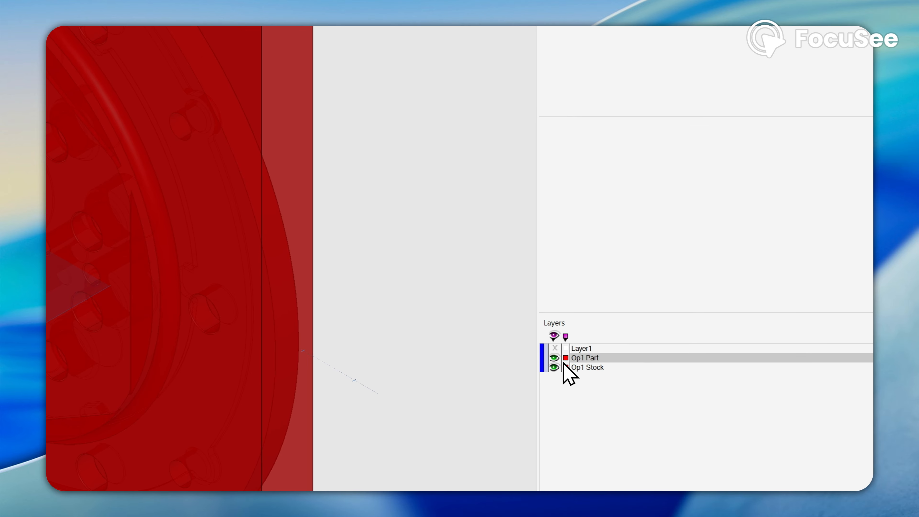
left_click(565, 358)
left_click(565, 366)
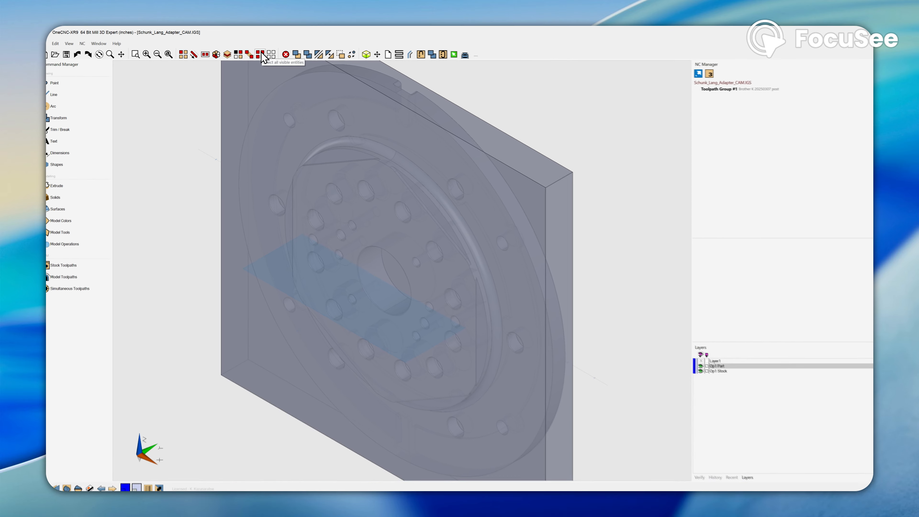
Step: Select all visible entities and rotate the part and stock -90 degrees about the X axis around the world origin (0, 0, 0)
left_click(262, 54)
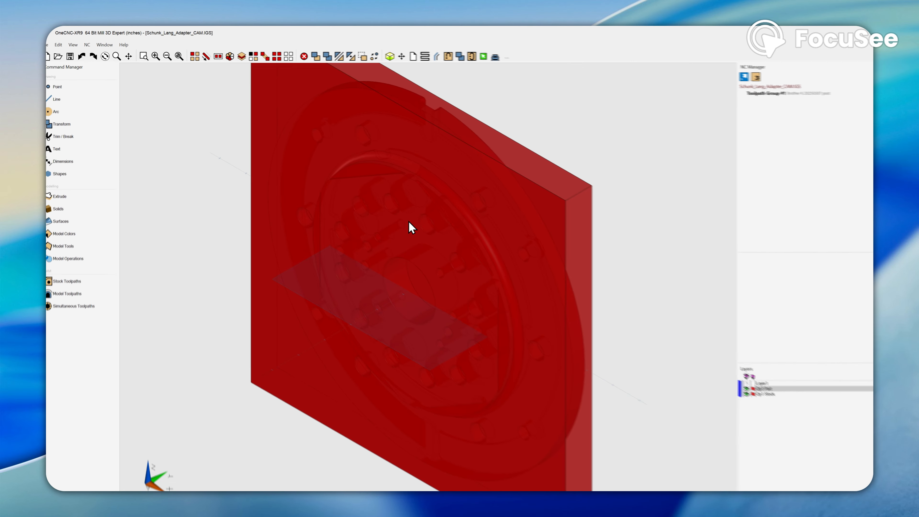
scroll(409, 221, "down", 4)
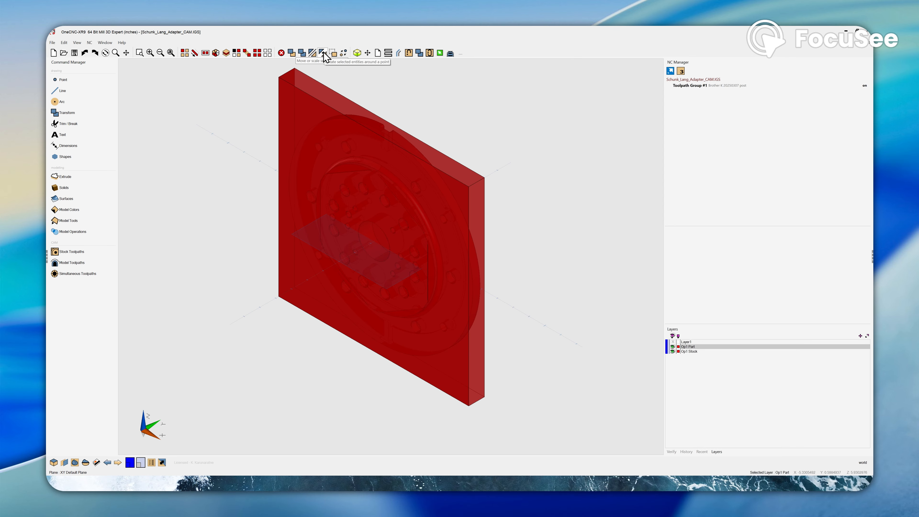
left_click(324, 53)
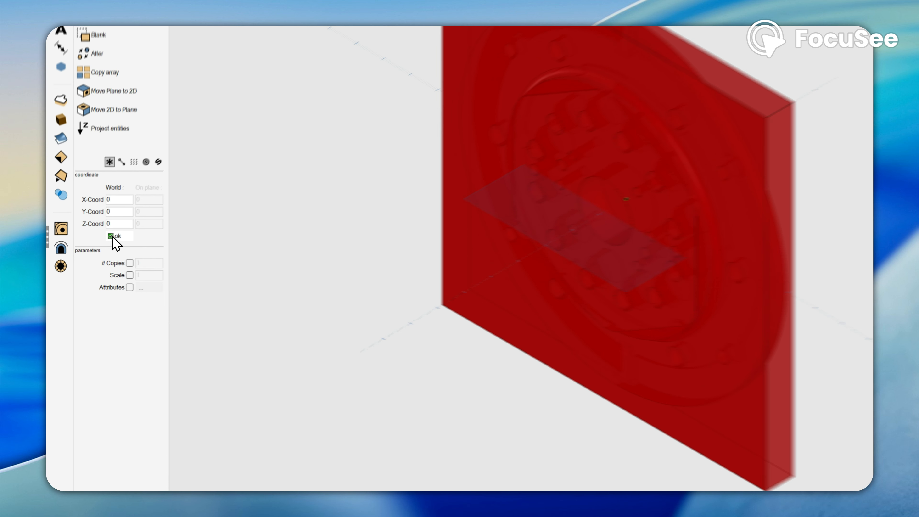
left_click(84, 256)
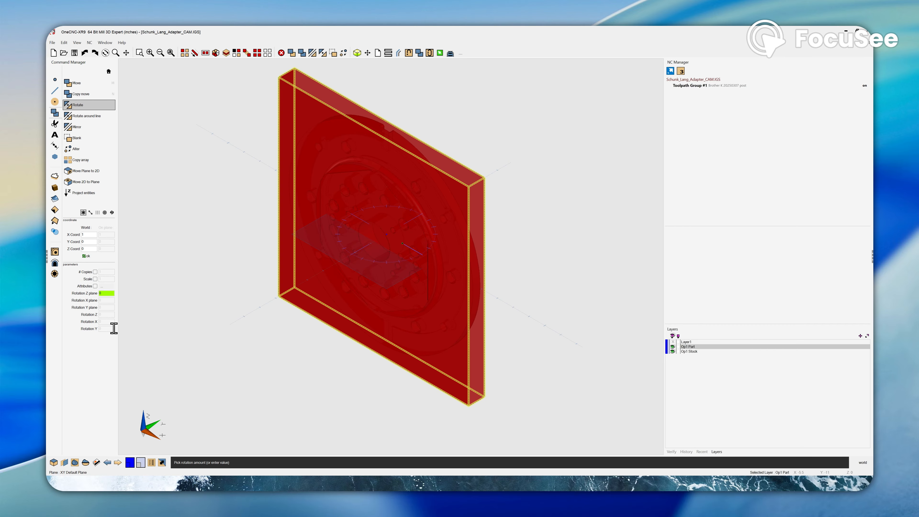
left_click(103, 321)
type("-90")
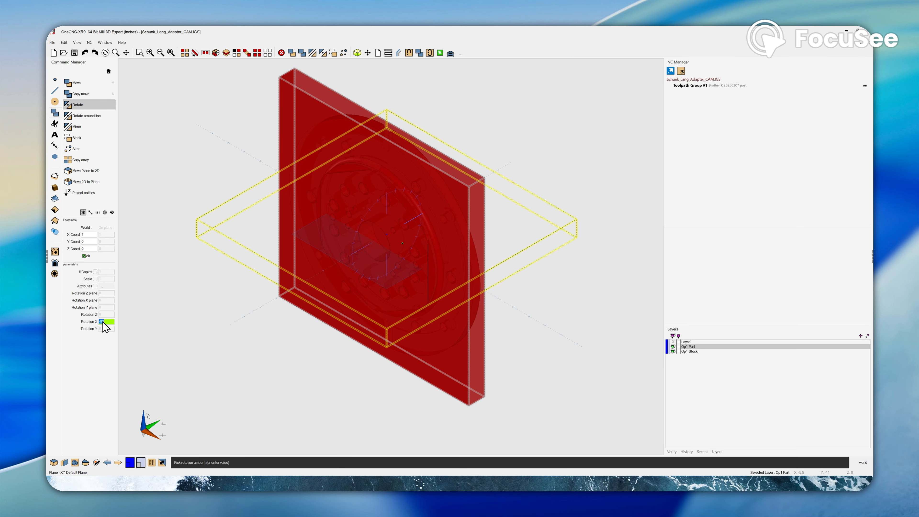
key("BackSpace")
type("0")
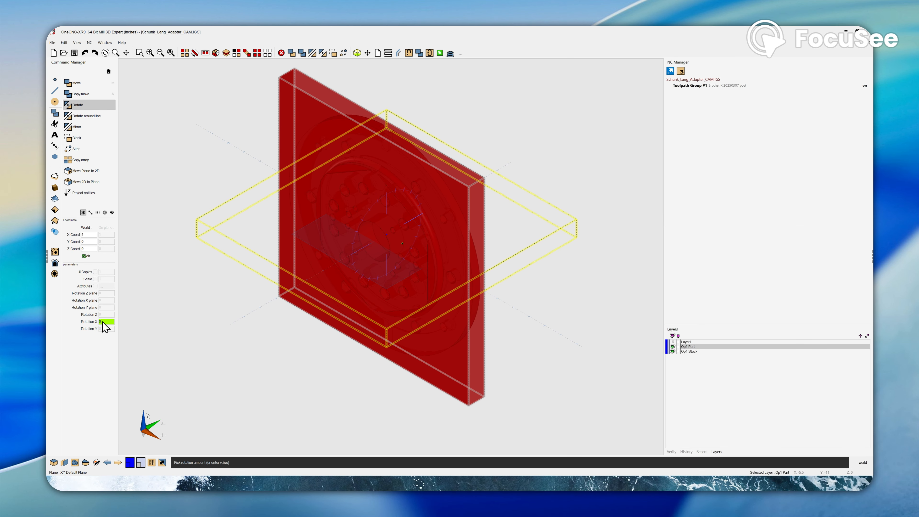
key("BackSpace")
type("-90")
key("BackSpace")
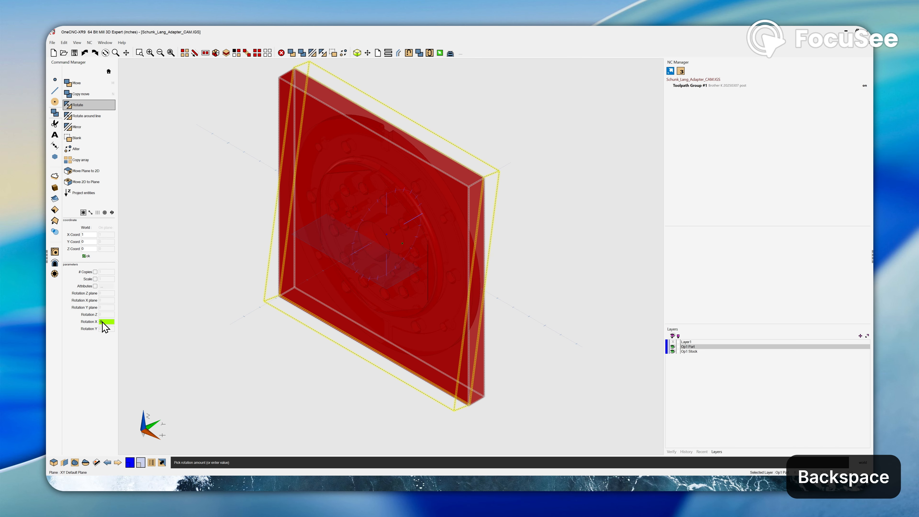
key("BackSpace")
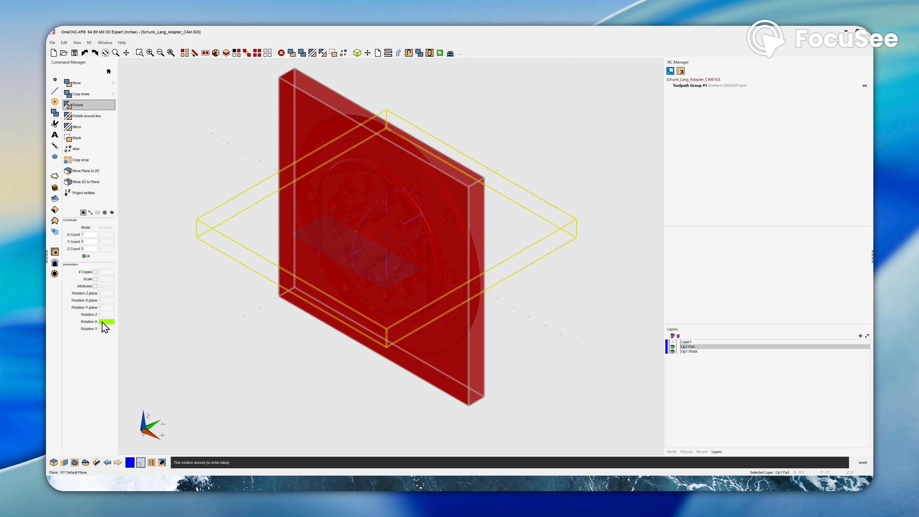
type("90")
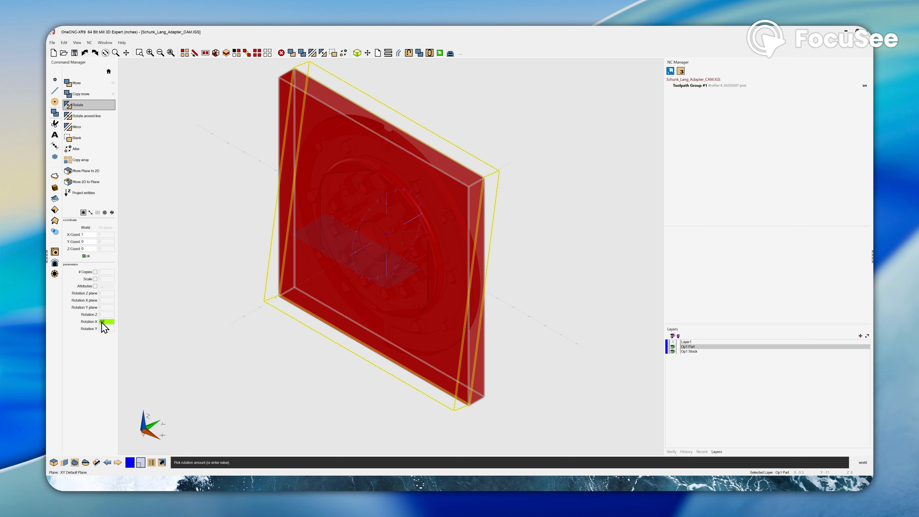
key("Return")
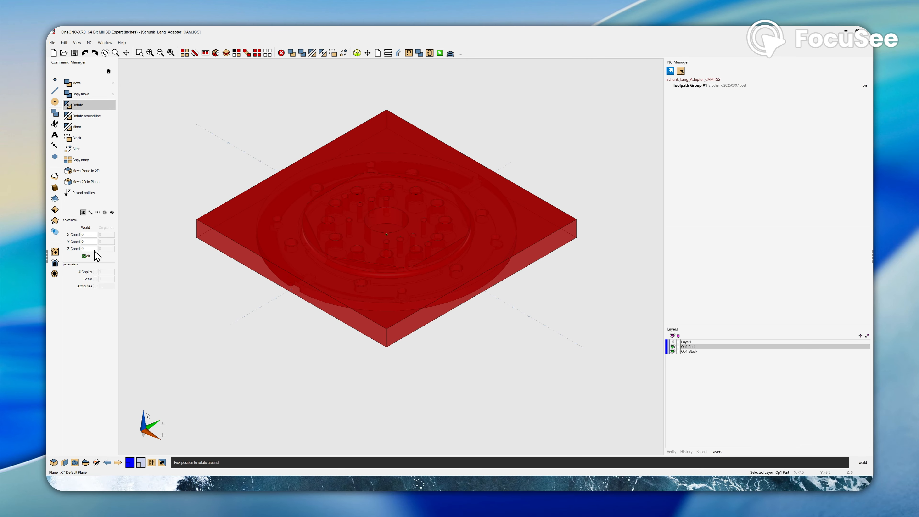
key("Escape")
middle_click_drag(162, 274, 172, 242)
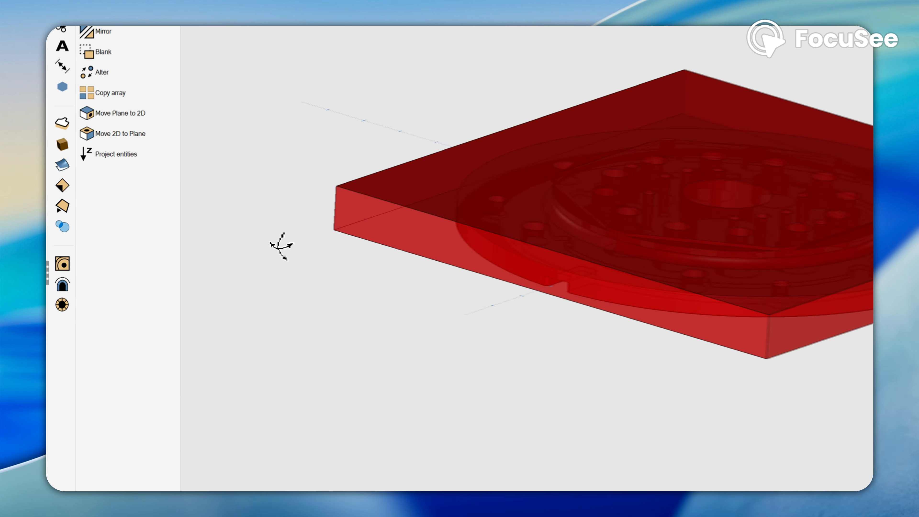
middle_click_drag(281, 247, 279, 273)
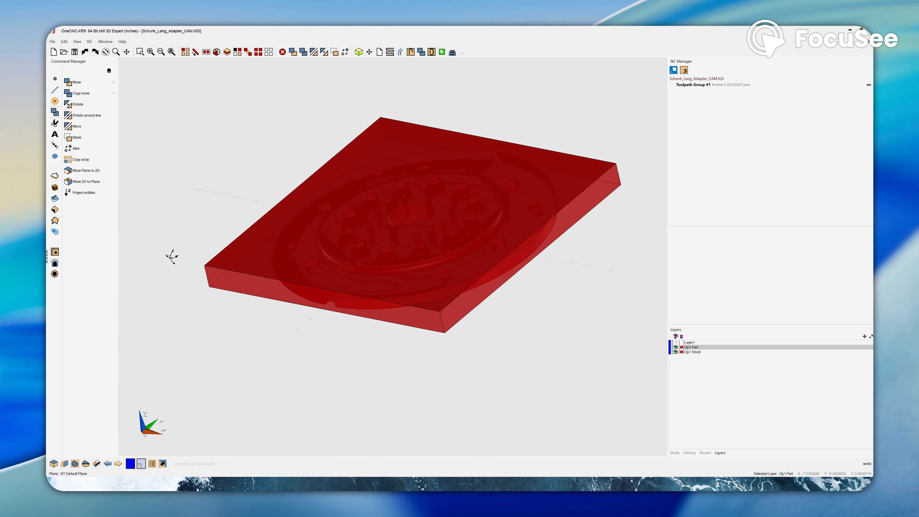
middle_click_drag(172, 256, 196, 235)
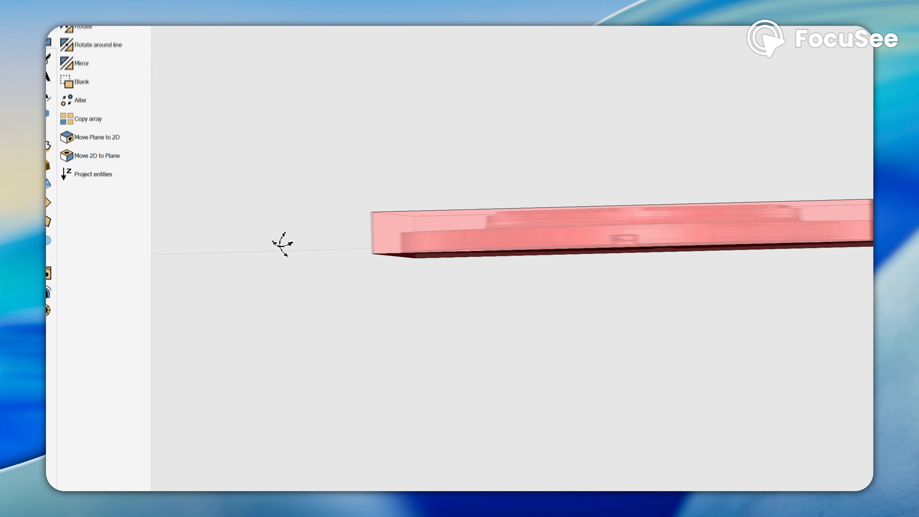
Step: Check the rotated part and stock in the front view and from an angled 3D view
right_click(281, 251)
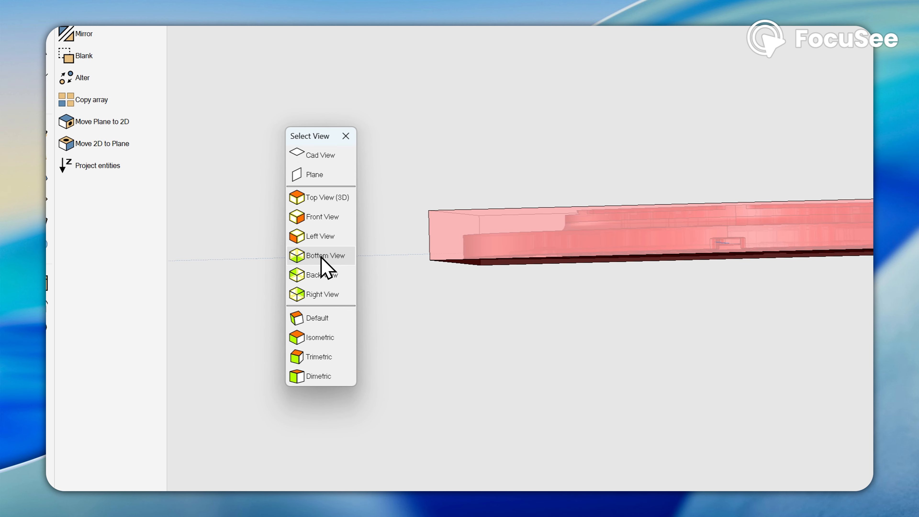
left_click(328, 216)
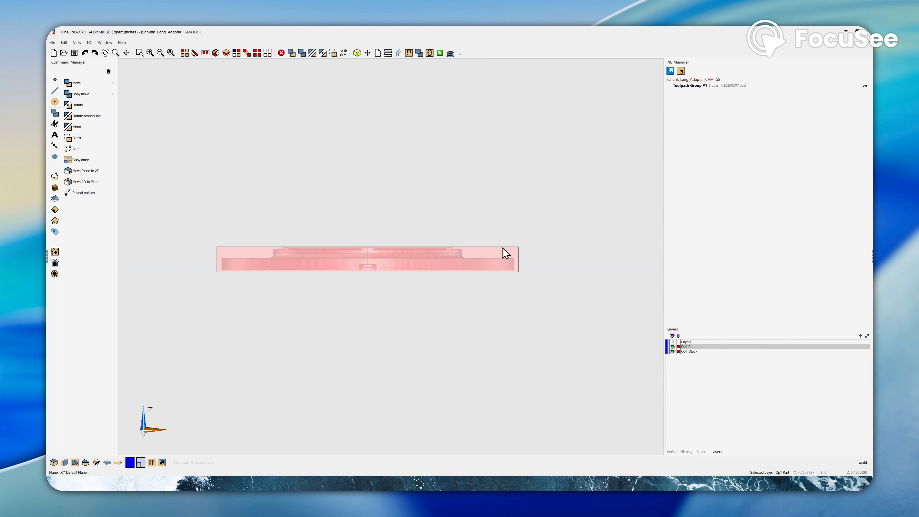
middle_click_drag(449, 218, 385, 226)
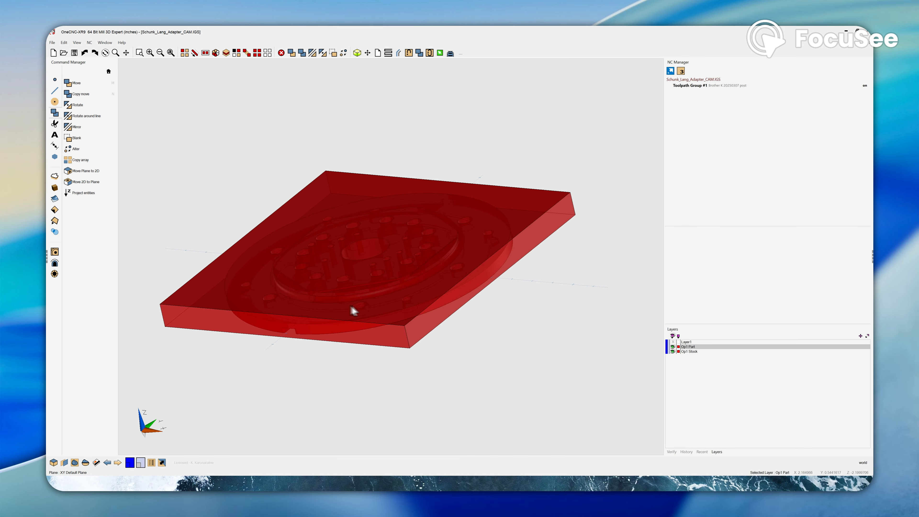
Step: Make Layer1 the current layer and add four new empty layers
left_click(689, 342)
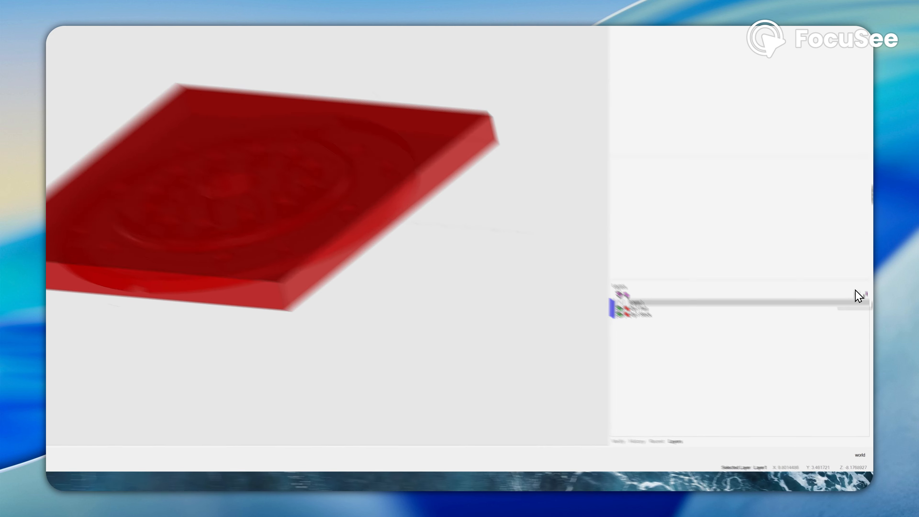
left_click(861, 335)
left_click(860, 336)
left_click(860, 336)
left_click(860, 336)
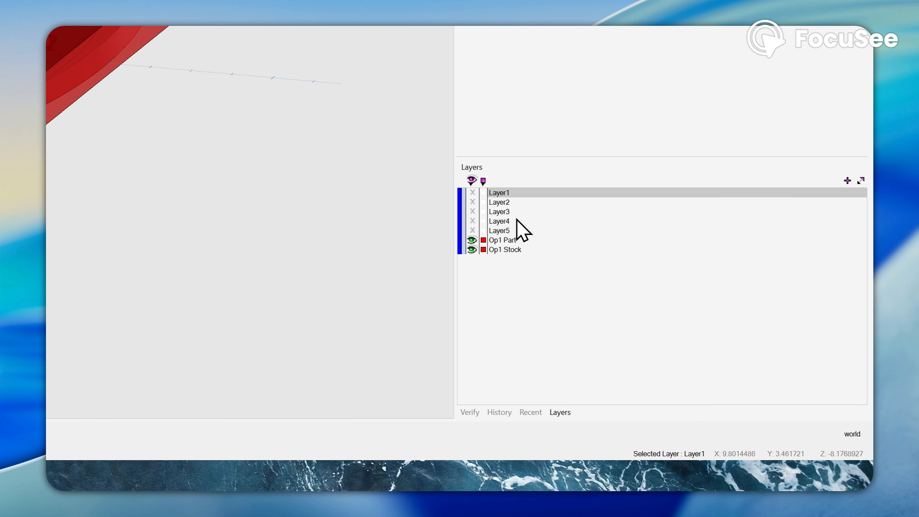
Step: Purge all empty layers from the layer list, keeping only Op1 Part and Op1 Stock
left_click(499, 229)
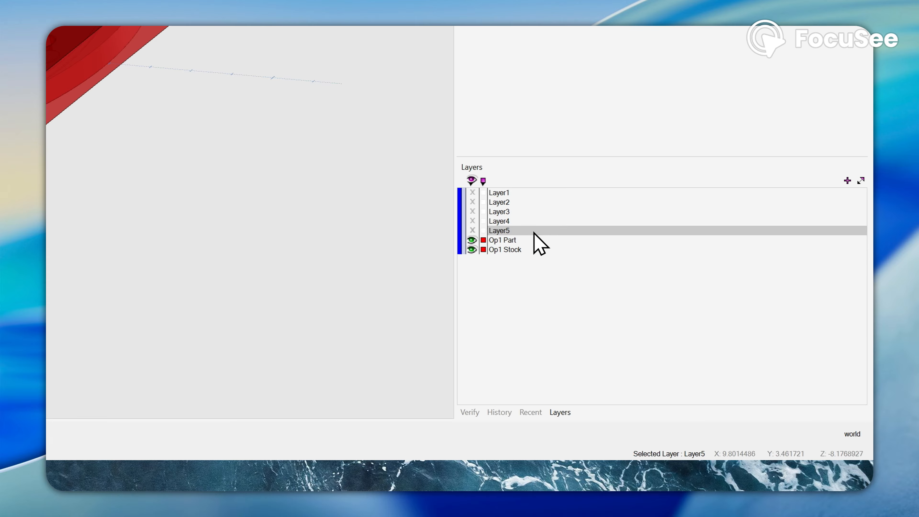
right_click(484, 273)
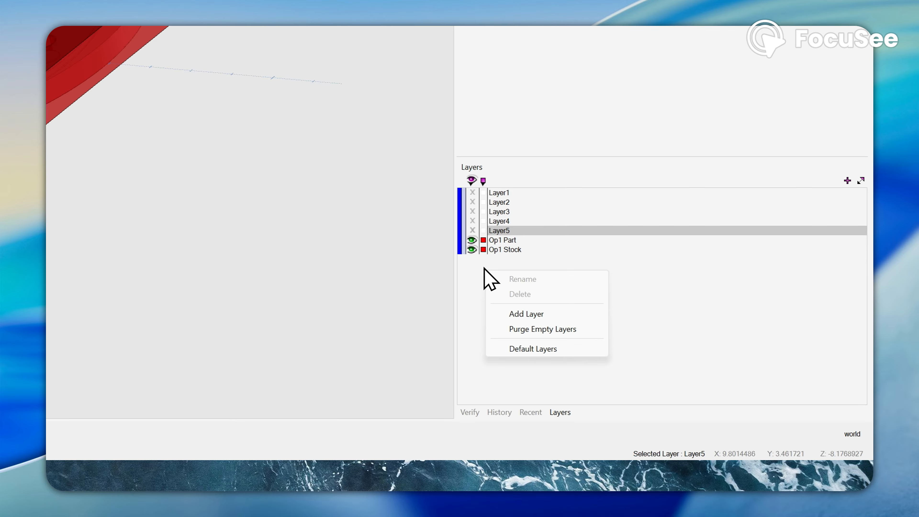
left_click(525, 329)
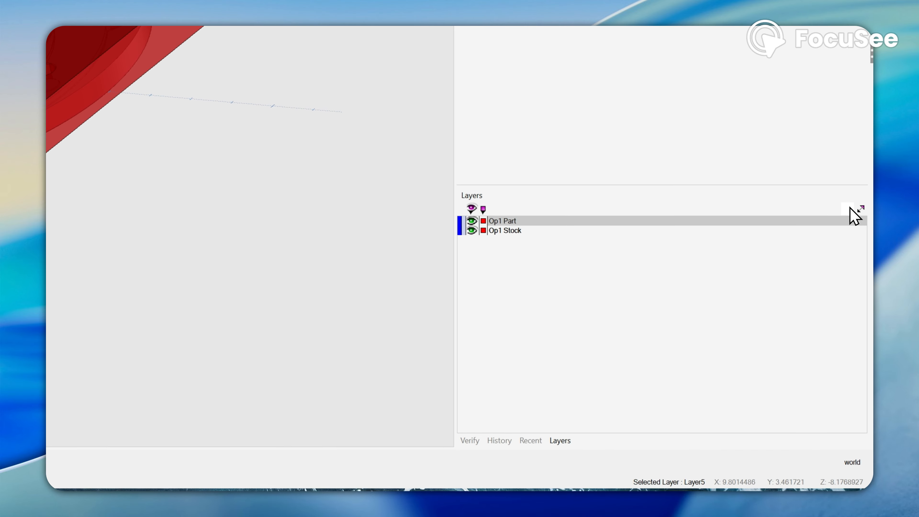
Step: Add one new layer, make it current, and deselect all entities of the part and stock
left_click(848, 209)
left_click(503, 224)
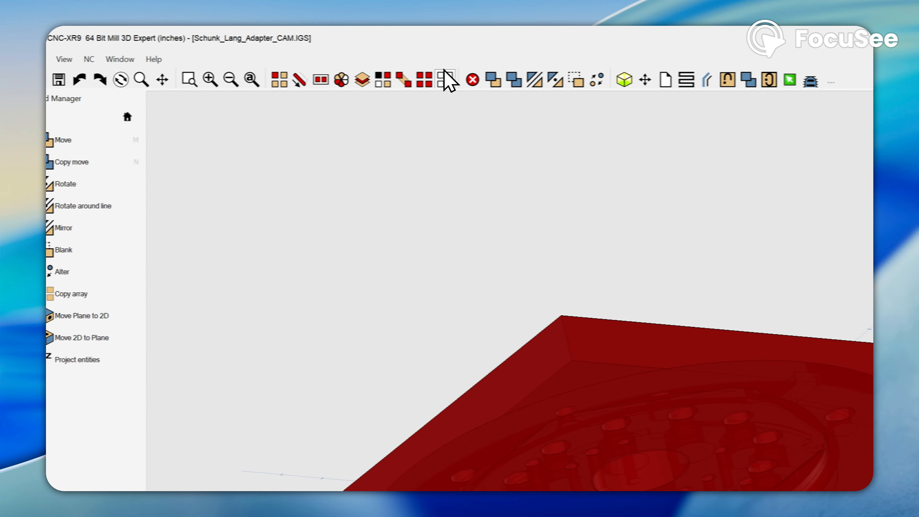
left_click(446, 79)
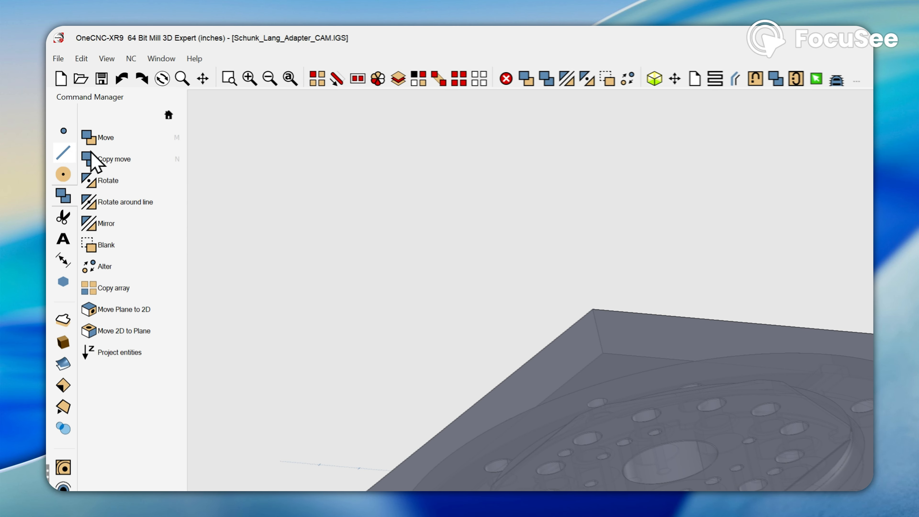
Step: Draw a diagonal line between opposite corners of the stock block's upper face on Layer1
left_click(55, 91)
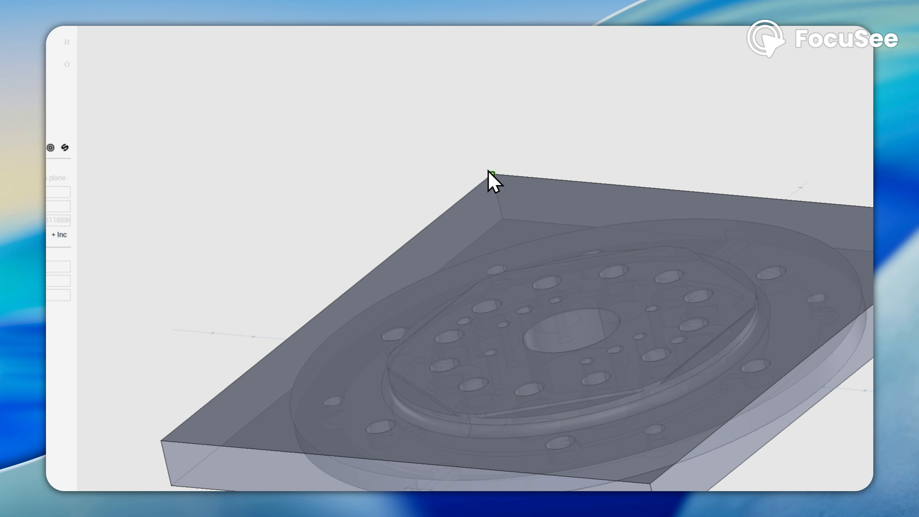
left_click(605, 316)
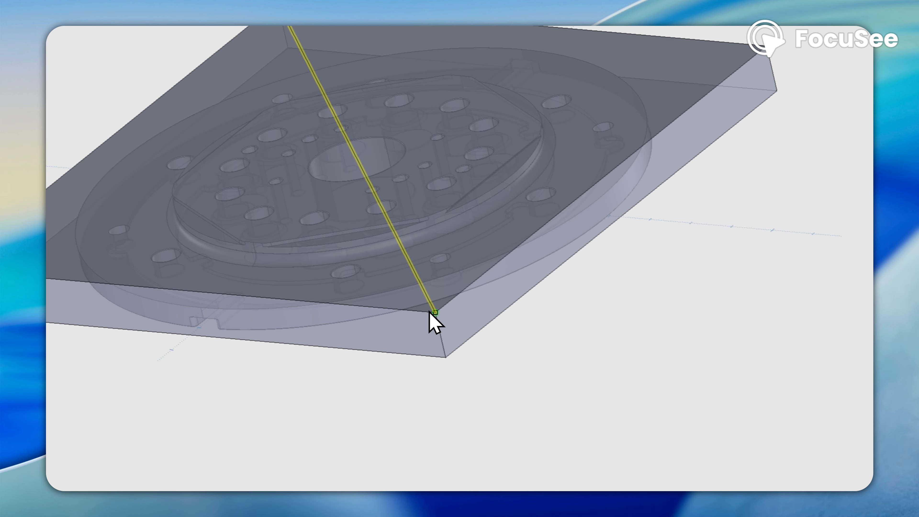
left_click(645, 476)
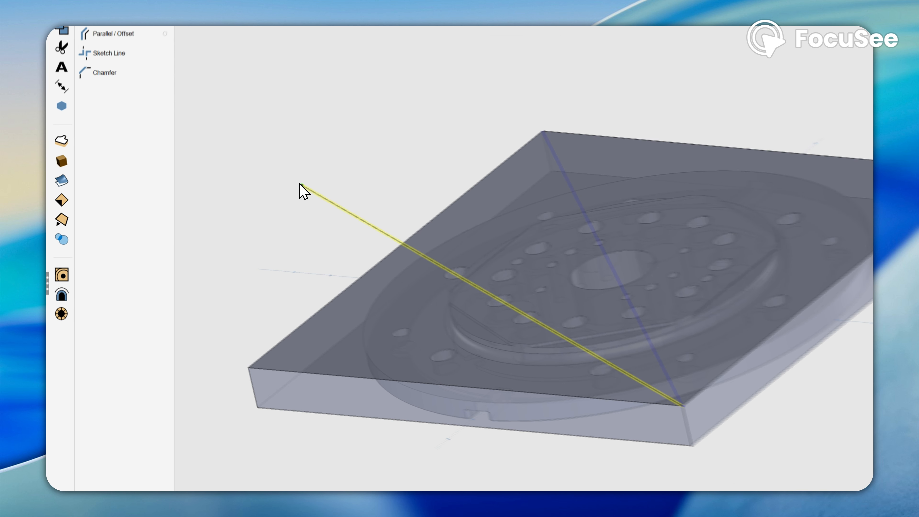
right_click(187, 204)
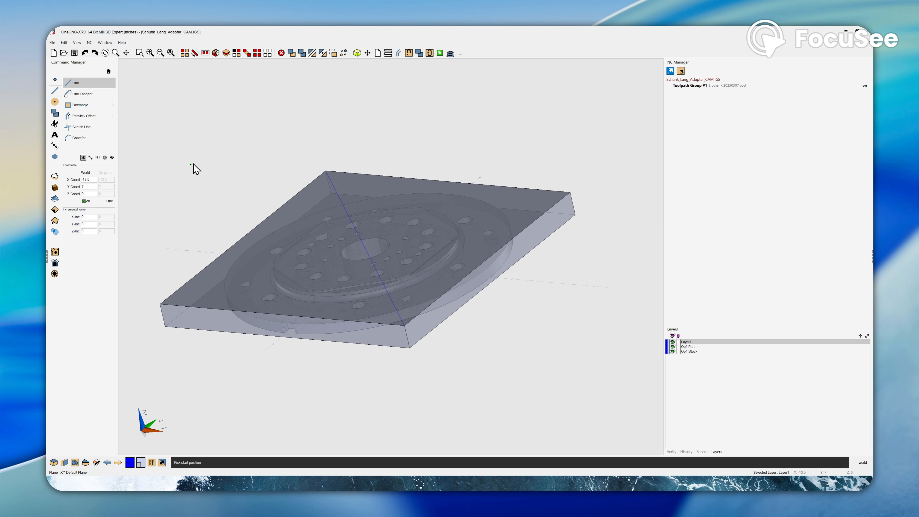
key("Escape")
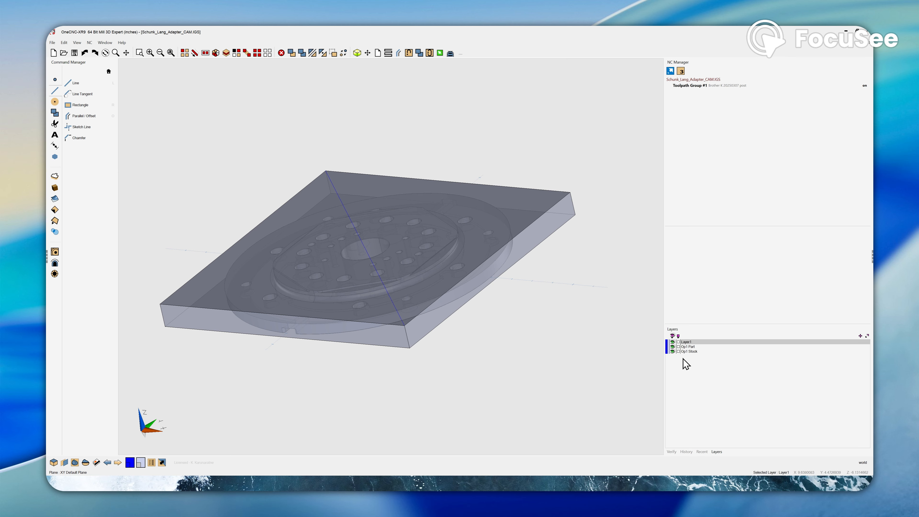
Step: Select all entities on Layer1, Op1 Part and Op1 Stock, including the diagonal line
left_click(678, 342)
left_click(678, 346)
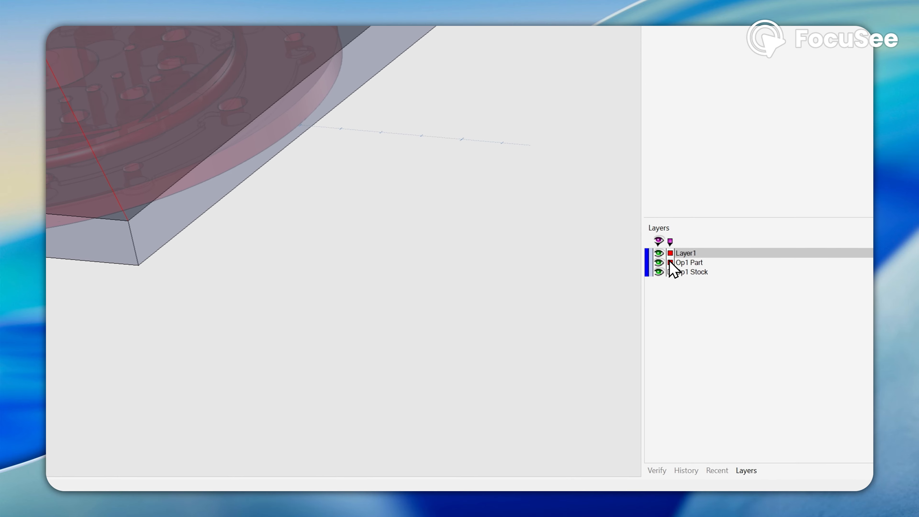
left_click(678, 351)
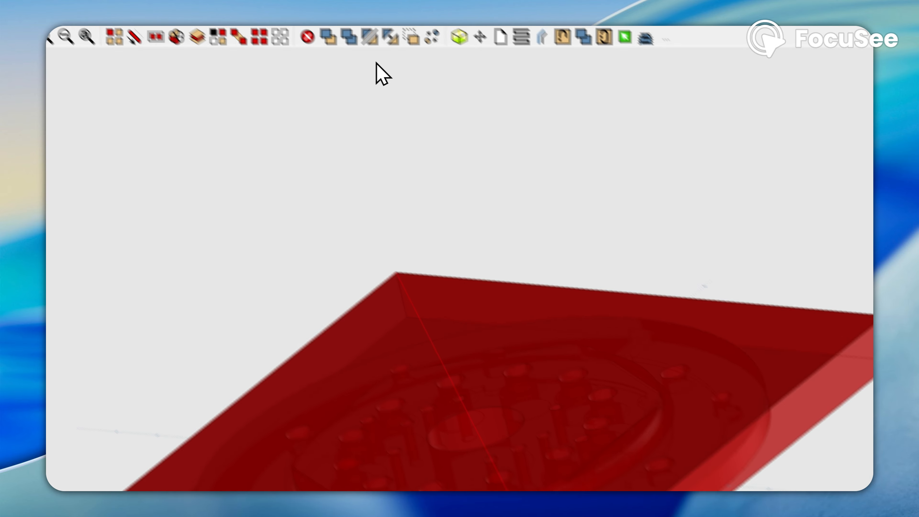